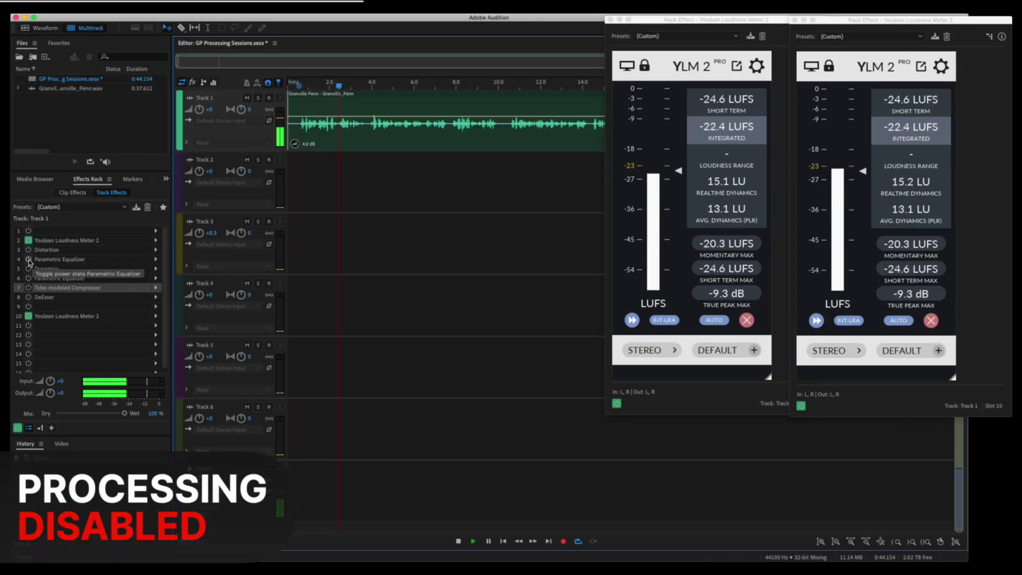
# During playback, power on rack slots 4–8: both Parametric Equalizers, Dynamics, Tube-modeled Compressor and DeEsser.
pyautogui.click(28, 260)
pyautogui.click(29, 269)
pyautogui.click(28, 278)
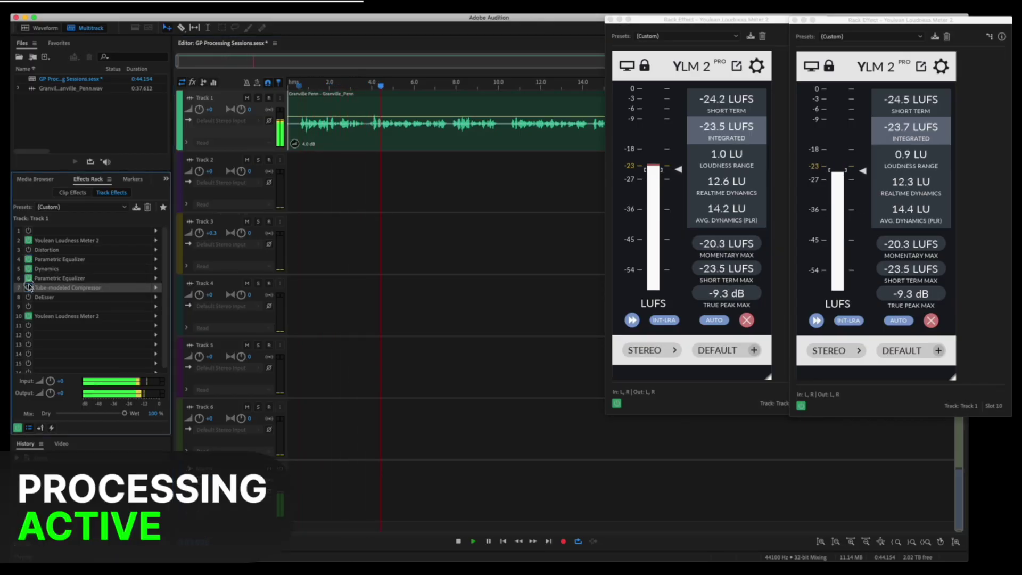
pyautogui.click(28, 288)
pyautogui.click(28, 297)
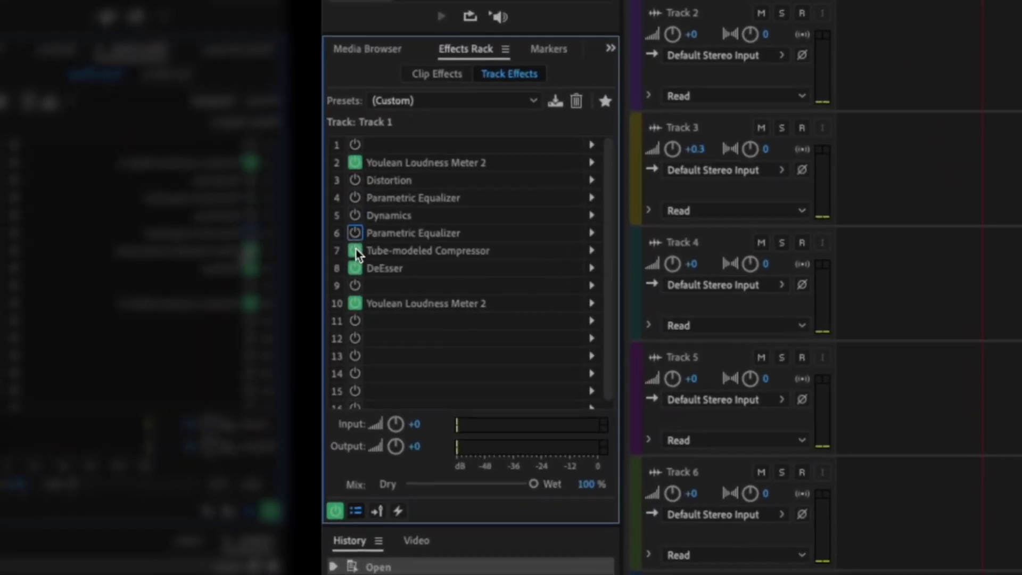
# Turn off slot 7 Tube-modeled Compressor and slot 8 DeEsser on Track 1.
pyautogui.click(355, 250)
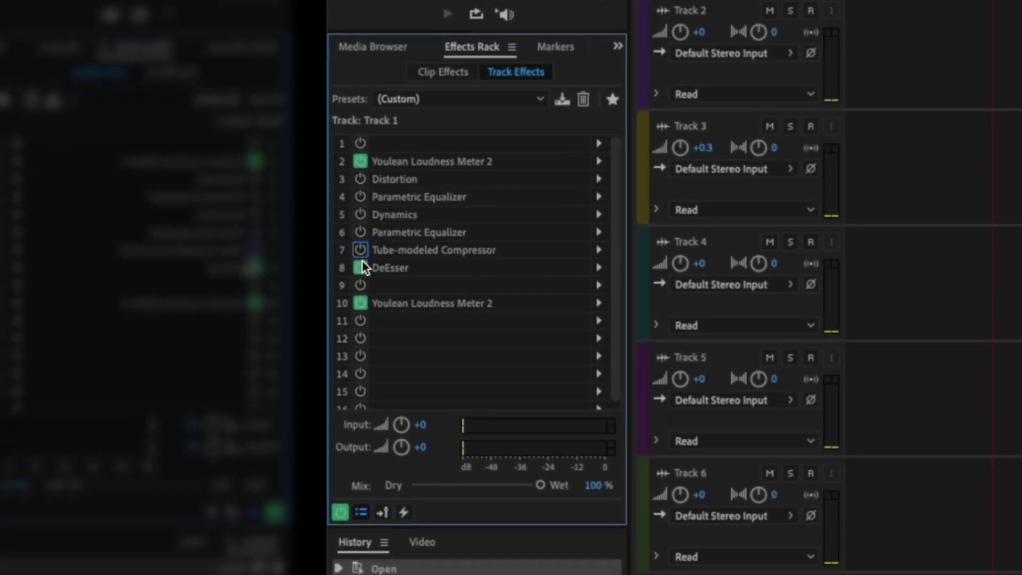
pyautogui.click(355, 267)
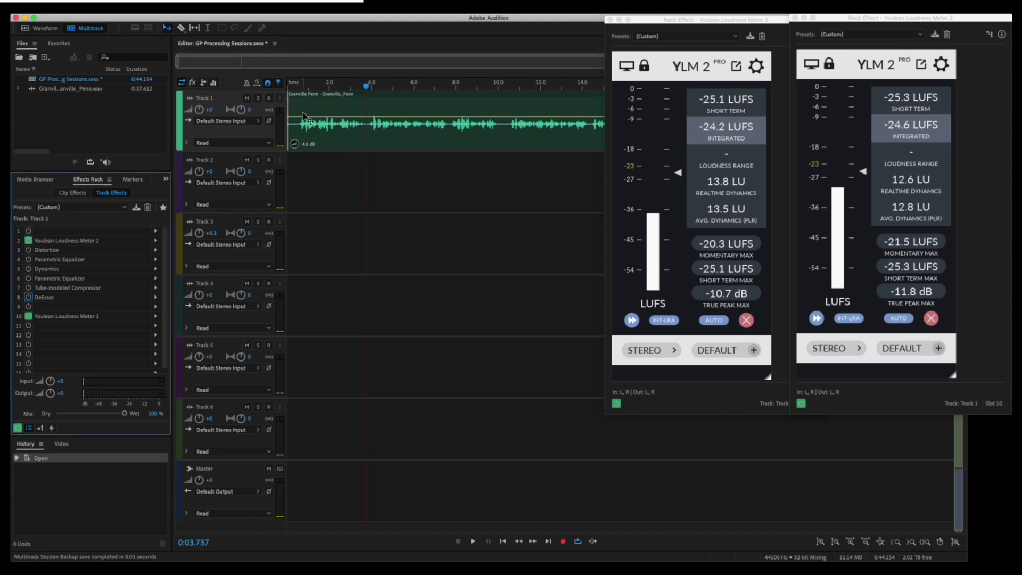
# Play the unprocessed voiceover from about 0.6 s and stop it near 10 s.
pyautogui.click(300, 85)
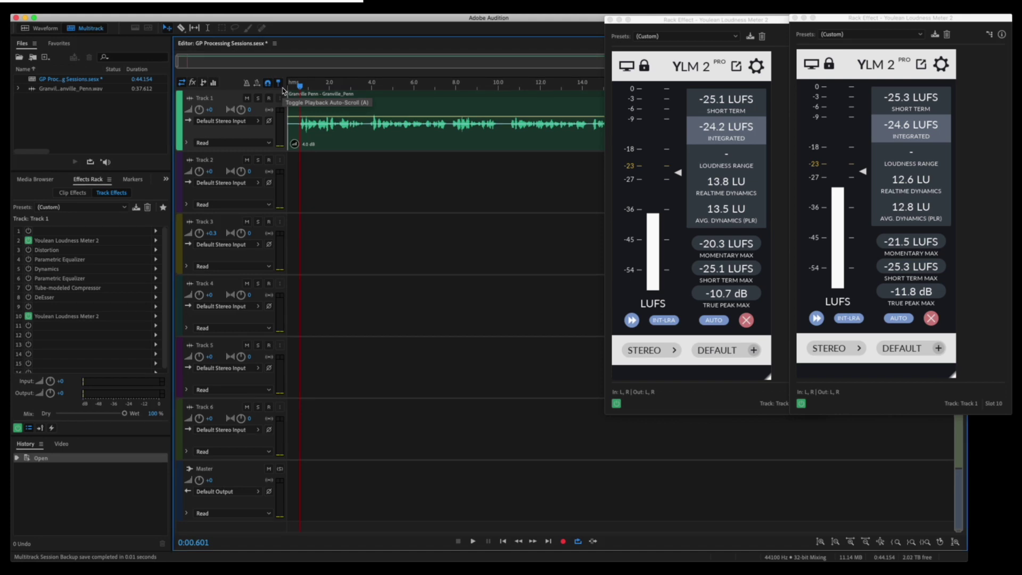
pyautogui.press('space')
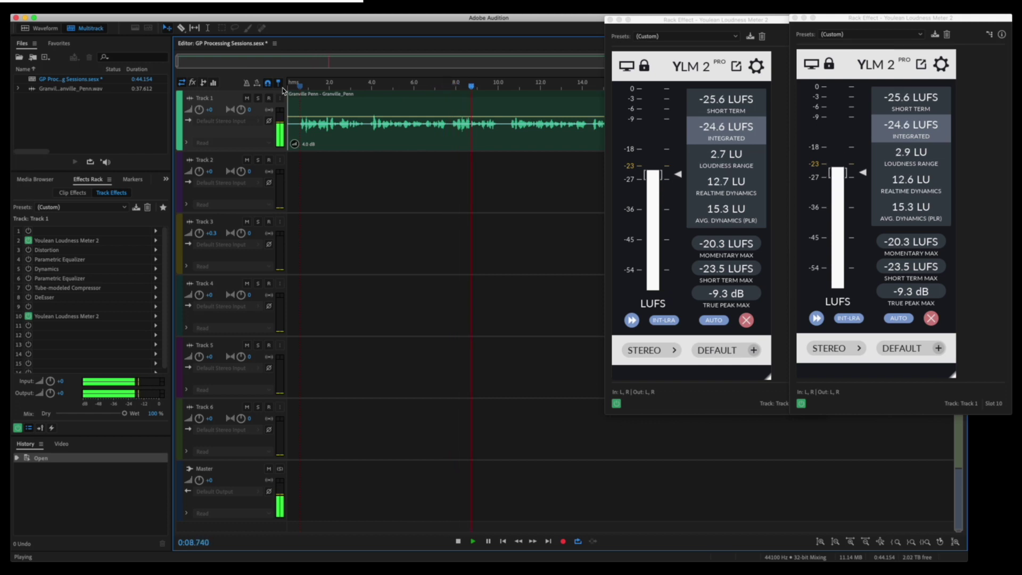
pyautogui.press('space')
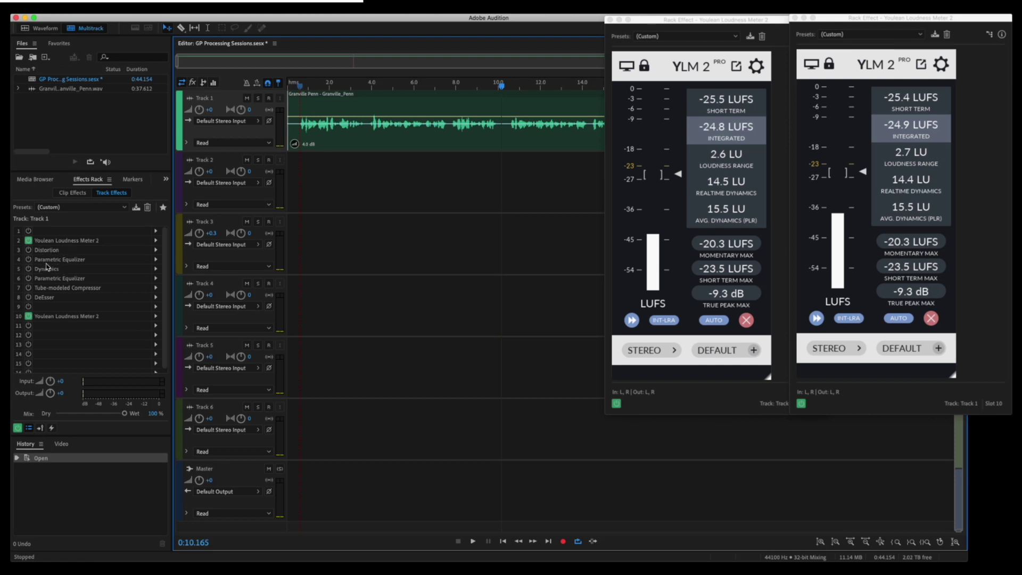
# Enable the slot 4 Parametric Equalizer and view its 67 Hz high-pass curve with live spectrum.
pyautogui.click(28, 259)
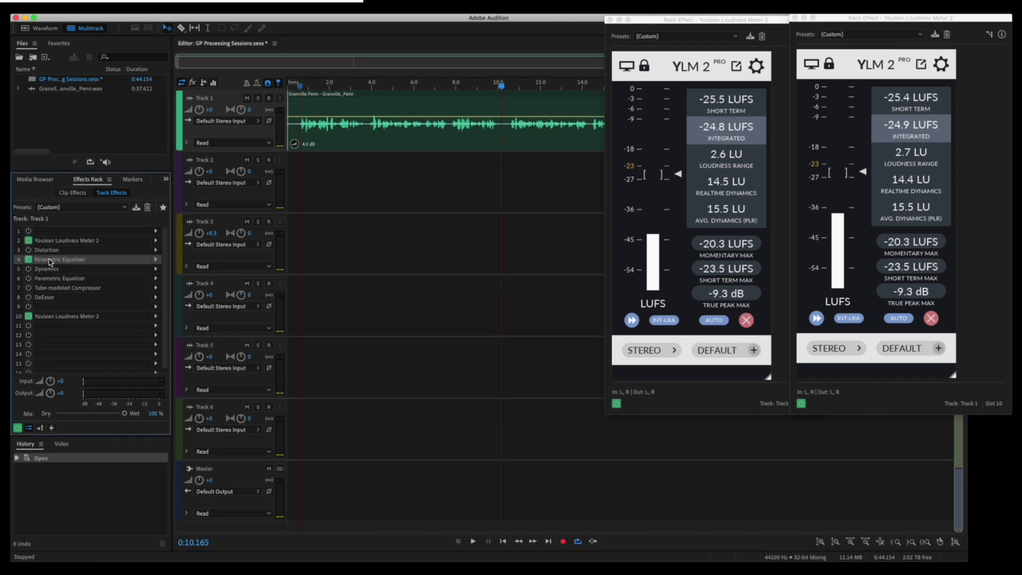
pyautogui.doubleClick(49, 260)
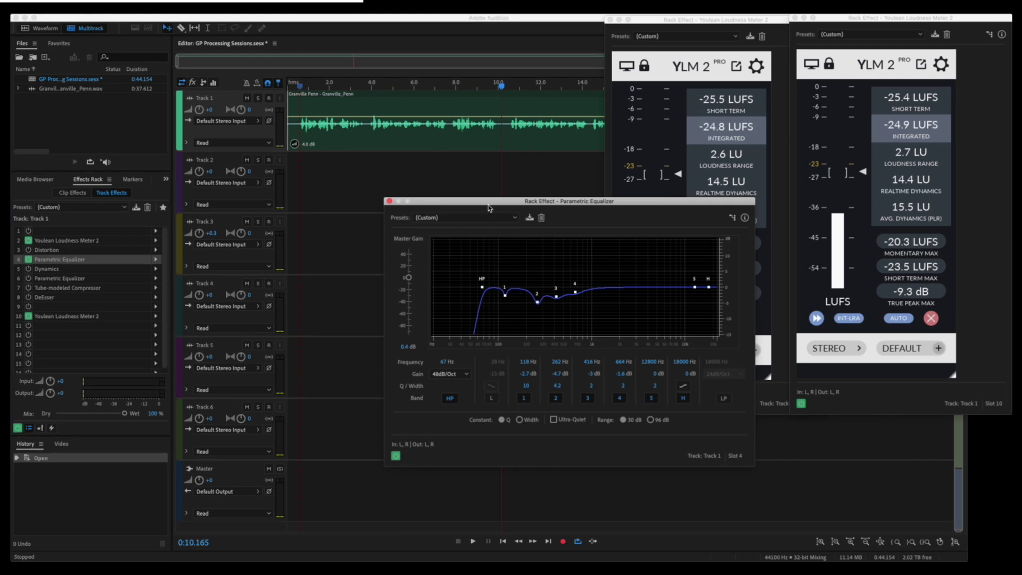
pyautogui.moveTo(519, 219); pyautogui.dragTo(418, 191)
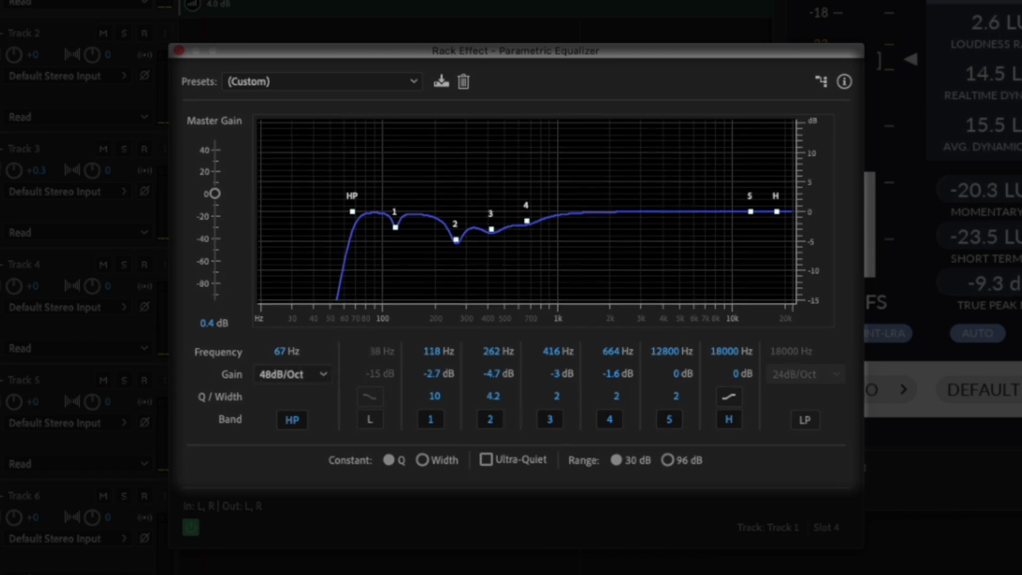
pyautogui.press('space')
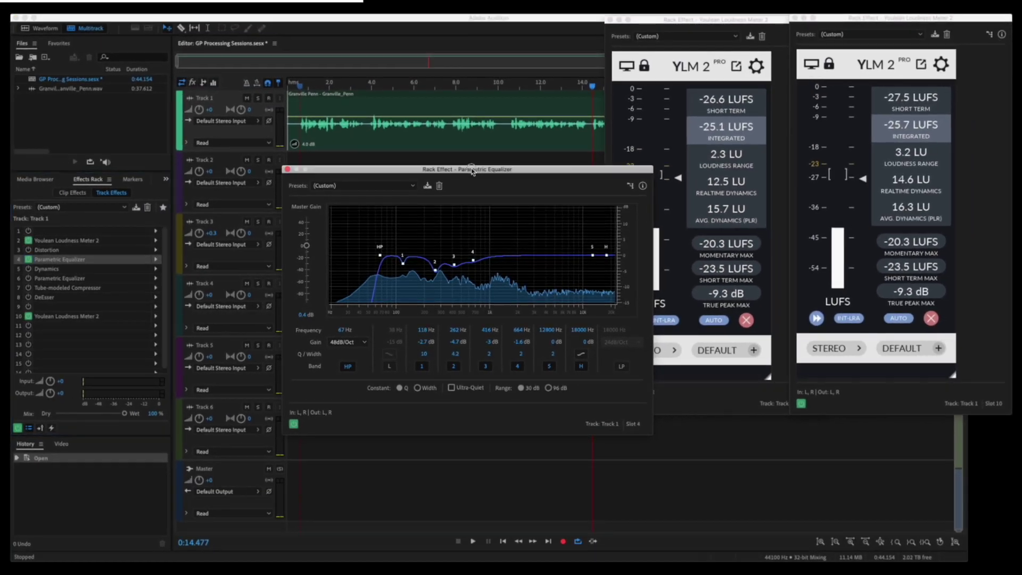
# Swap the equalizer window for Dynamics, showing AutoGate -42.3 dB and compressor -23 dB, ratio 4.
pyautogui.moveTo(472, 171); pyautogui.dragTo(467, 171)
pyautogui.click(282, 169)
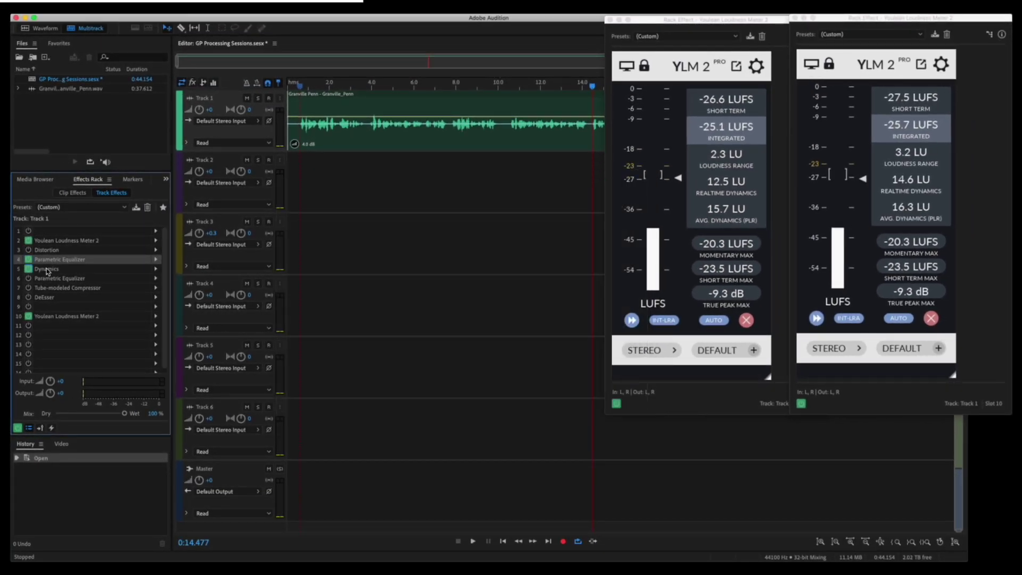
pyautogui.press('Down')
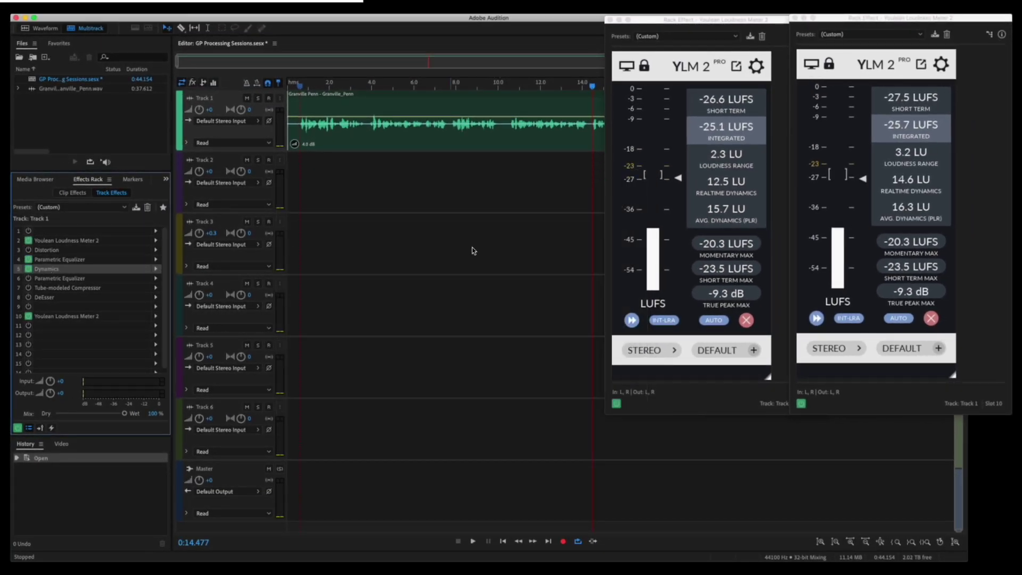
pyautogui.doubleClick(48, 270)
pyautogui.moveTo(424, 257); pyautogui.dragTo(391, 174)
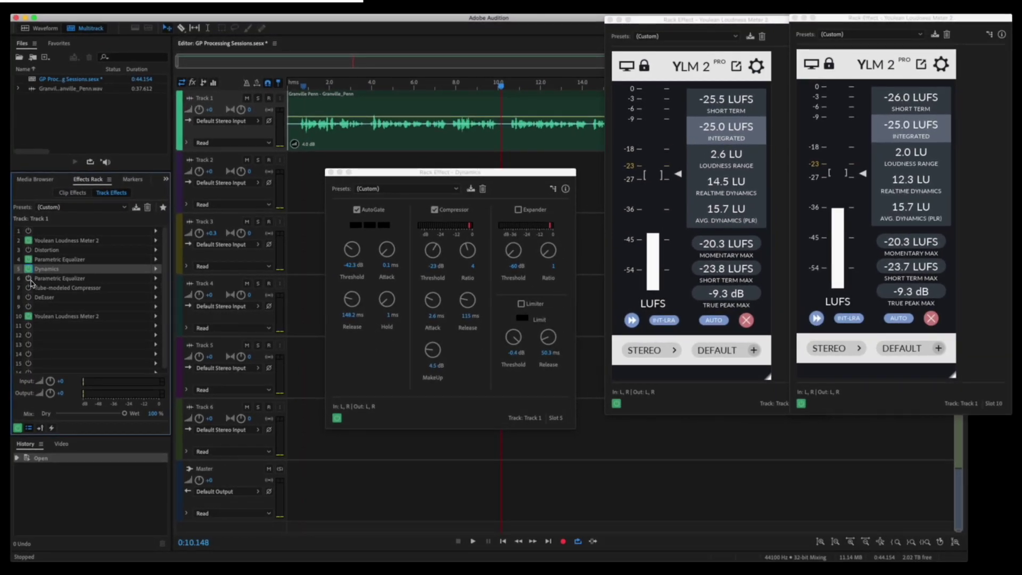
# Enable the slot 6 Parametric Equalizer and open it: 71 Hz high-pass, 82 and 5636 Hz boosts.
pyautogui.click(29, 279)
pyautogui.doubleClick(46, 278)
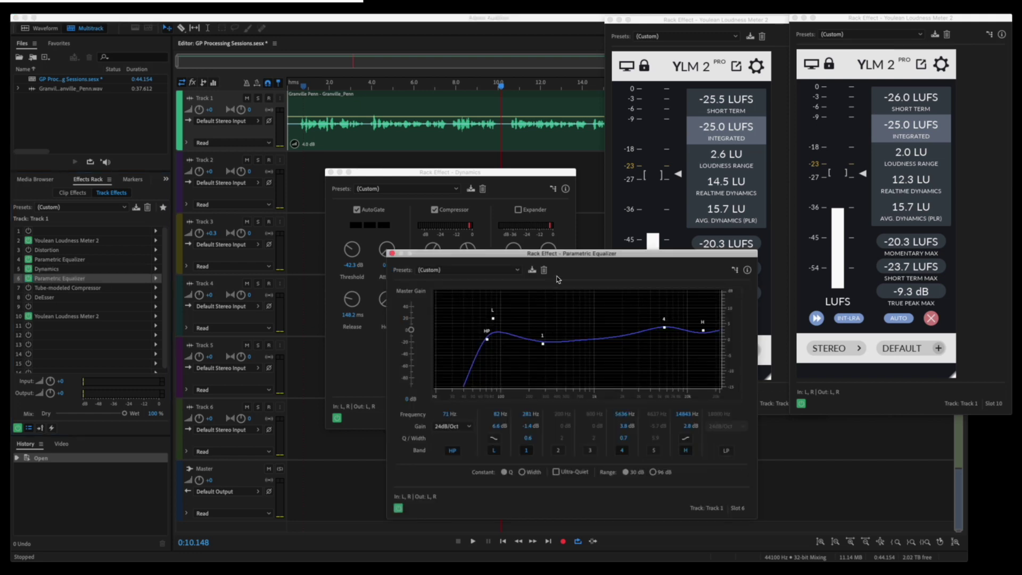
pyautogui.moveTo(571, 257); pyautogui.dragTo(654, 198)
# Reopen the slot 4 equalizer and arrange both equalizer windows side by side.
pyautogui.doubleClick(89, 261)
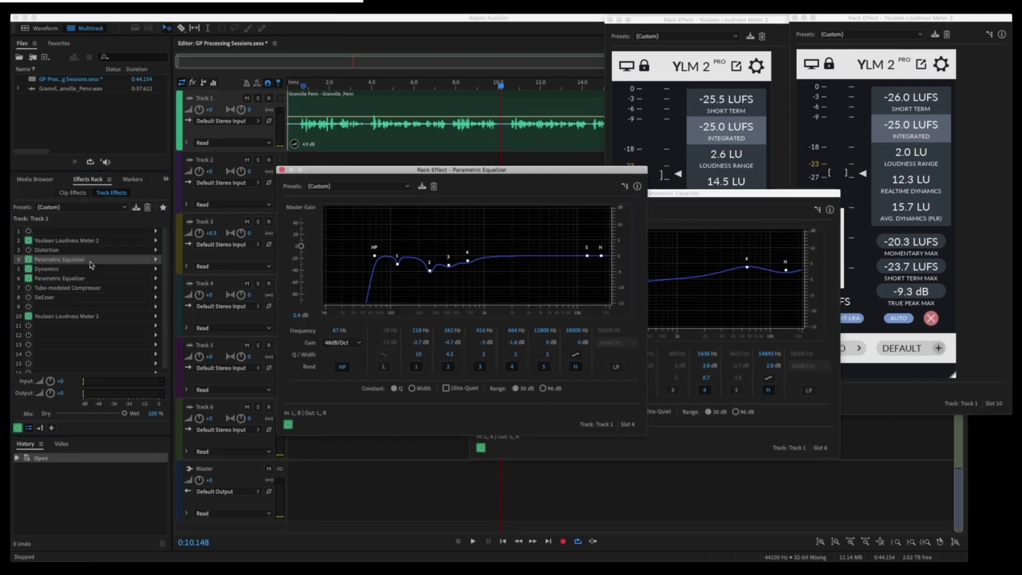
pyautogui.moveTo(512, 172); pyautogui.dragTo(320, 191)
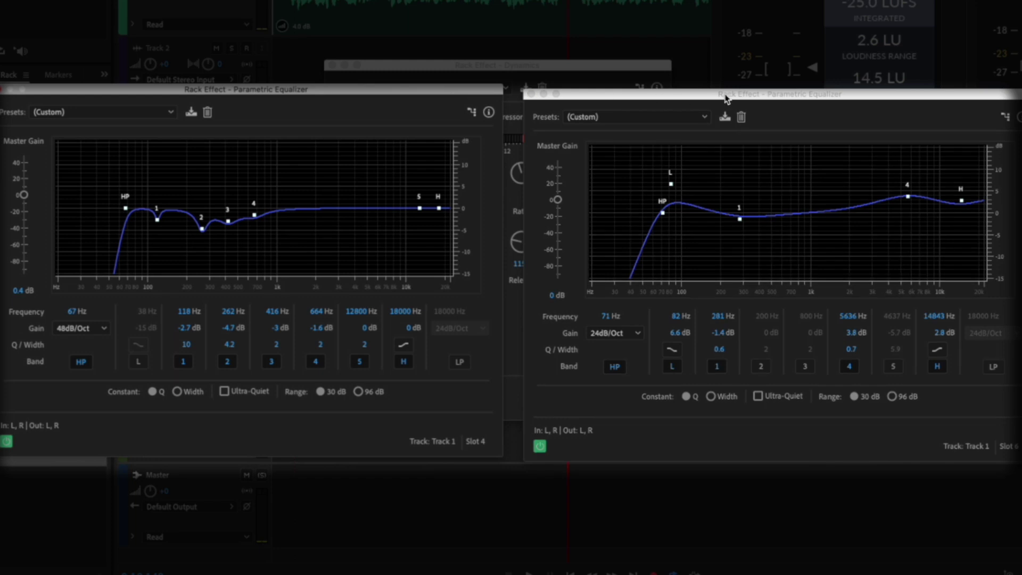
pyautogui.moveTo(725, 98); pyautogui.dragTo(726, 94)
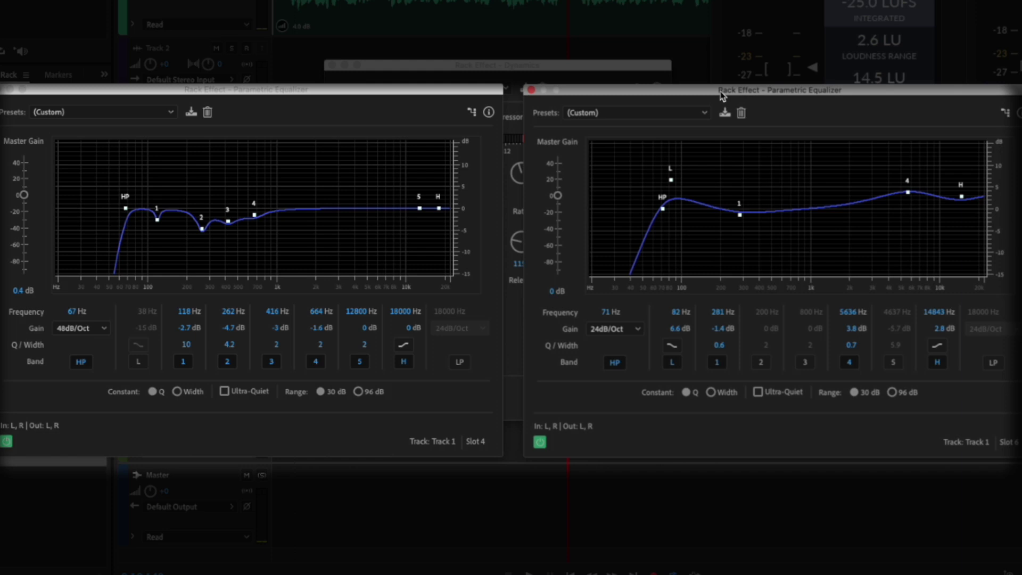
pyautogui.click(288, 91)
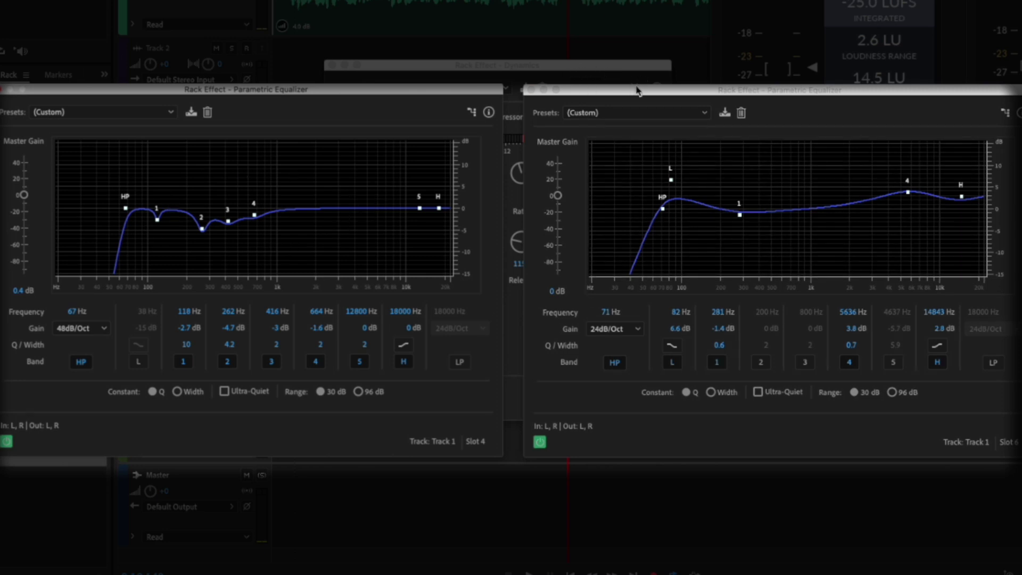
pyautogui.moveTo(639, 97); pyautogui.dragTo(638, 95)
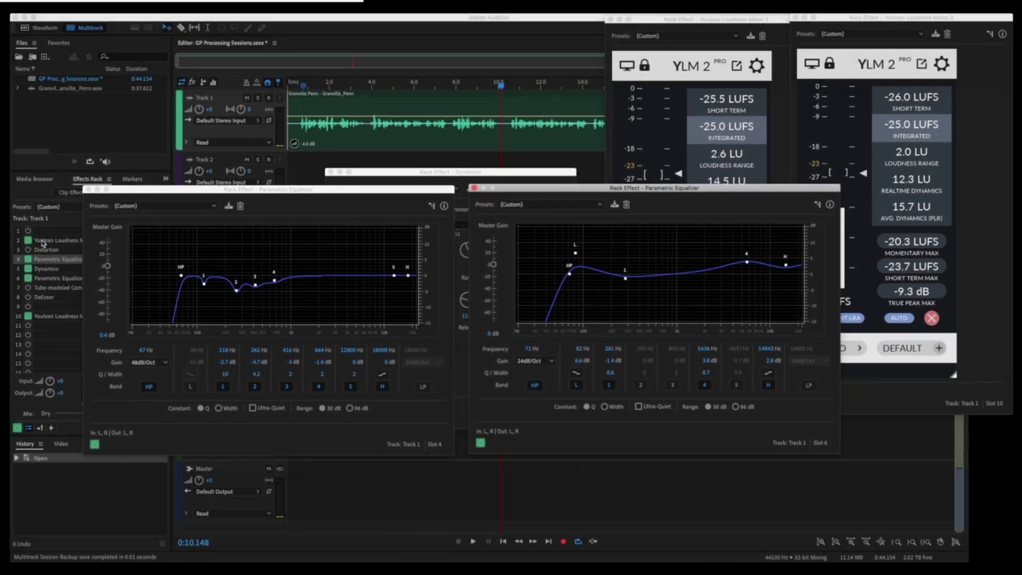
# Bypass both equalizers and play the voiceover from about 0.7 s.
pyautogui.click(28, 259)
pyautogui.click(28, 279)
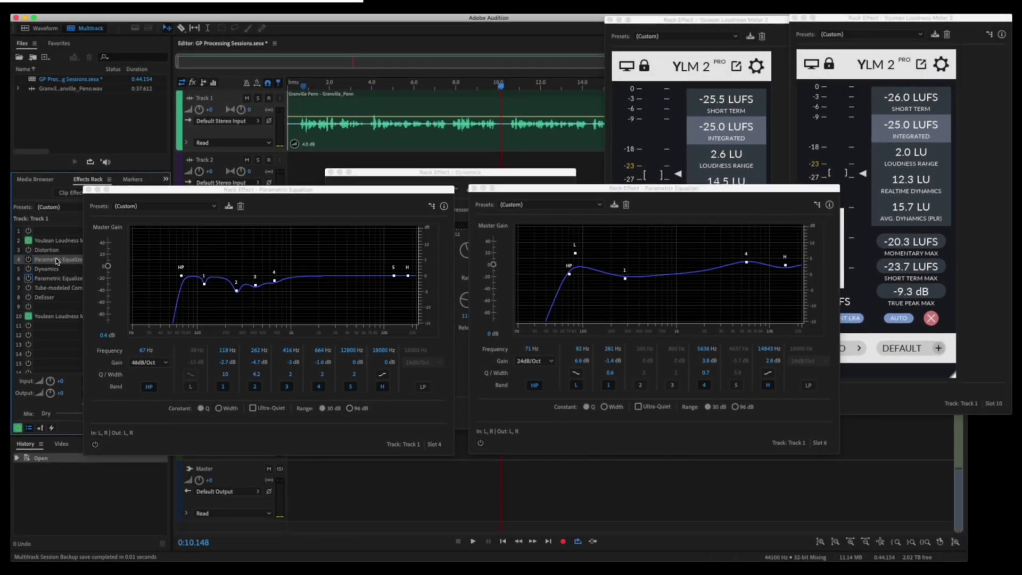
pyautogui.click(301, 88)
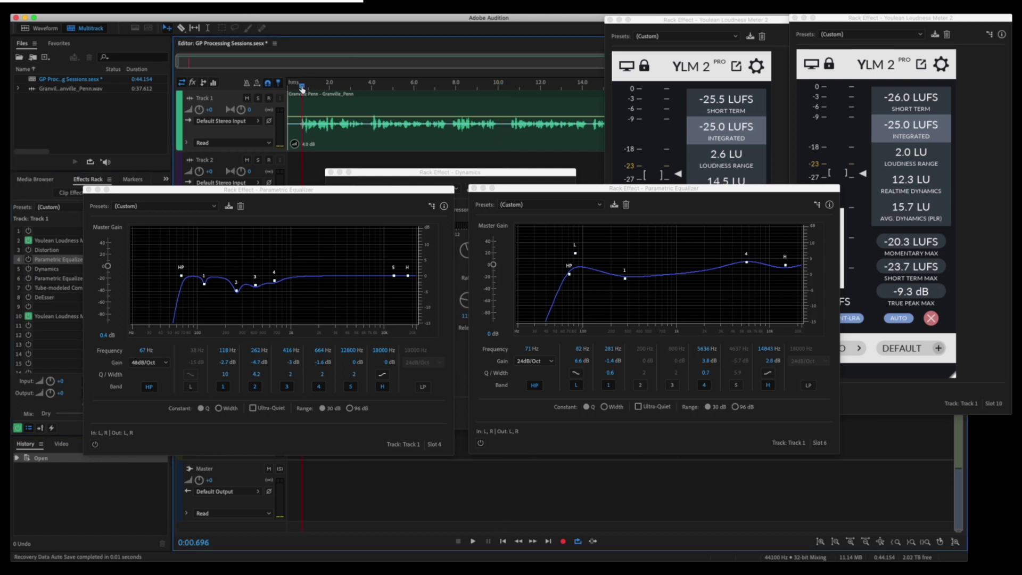
pyautogui.press('space')
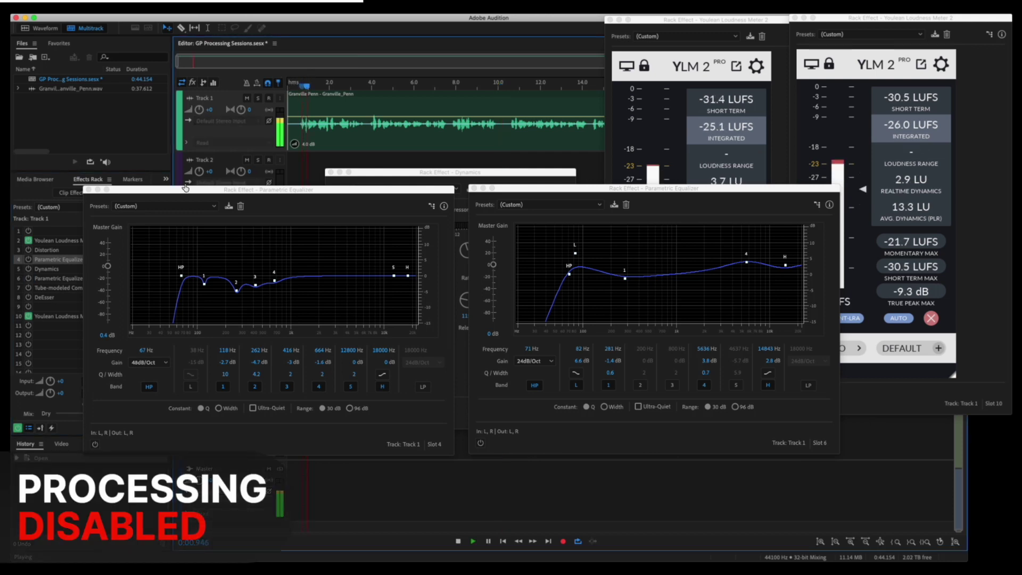
# Switch the slot 4 equalizer, Dynamics and slot 6 equalizer back on during playback.
pyautogui.click(28, 259)
pyautogui.click(28, 269)
pyautogui.click(29, 279)
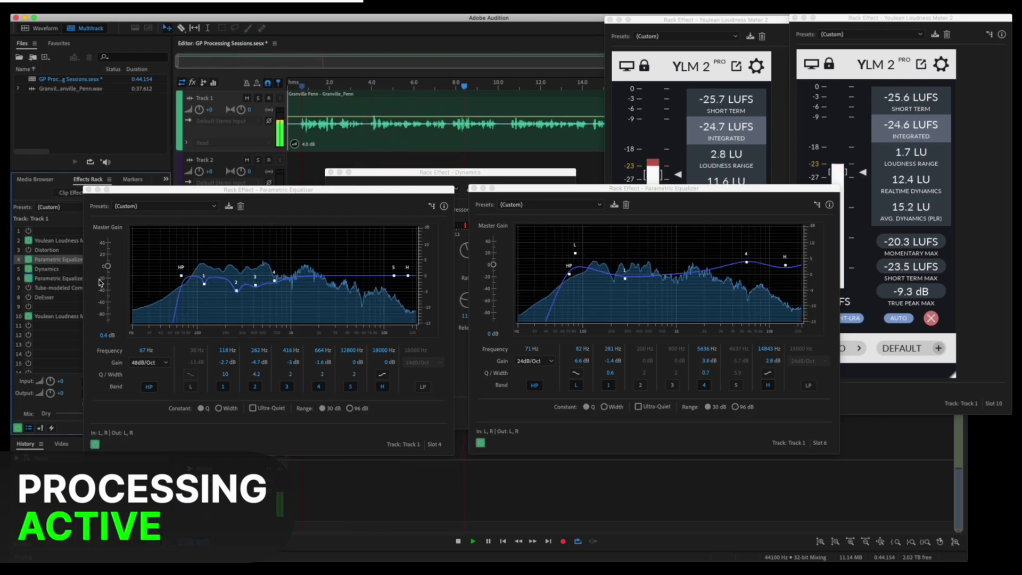
# Stop playback of the processed voiceover.
pyautogui.press('space')
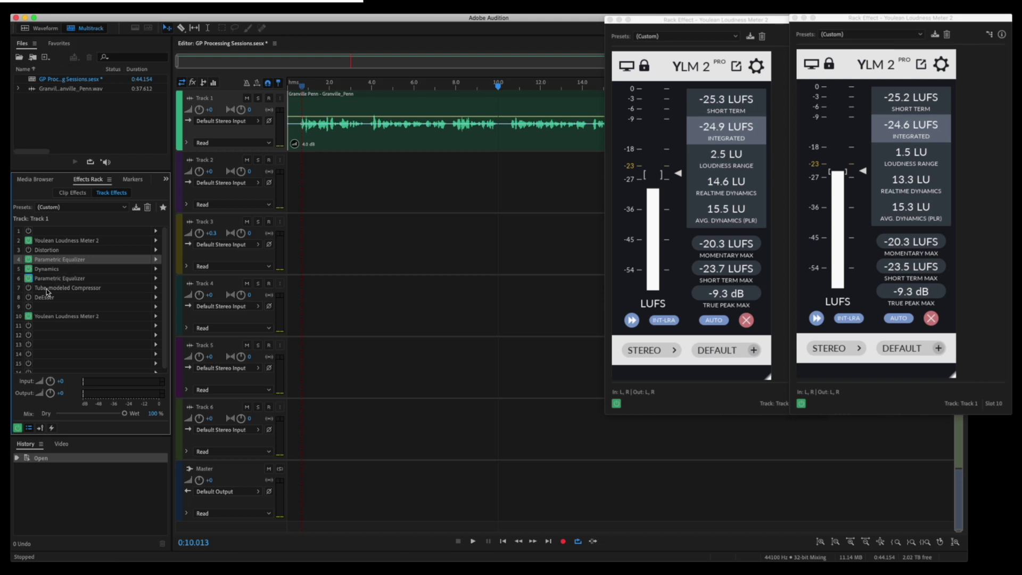
# Power on the slot 7 Tube-modeled Compressor and open it: -25 dB threshold, 2:1 ratio.
pyautogui.moveTo(46, 289); pyautogui.dragTo(40, 291)
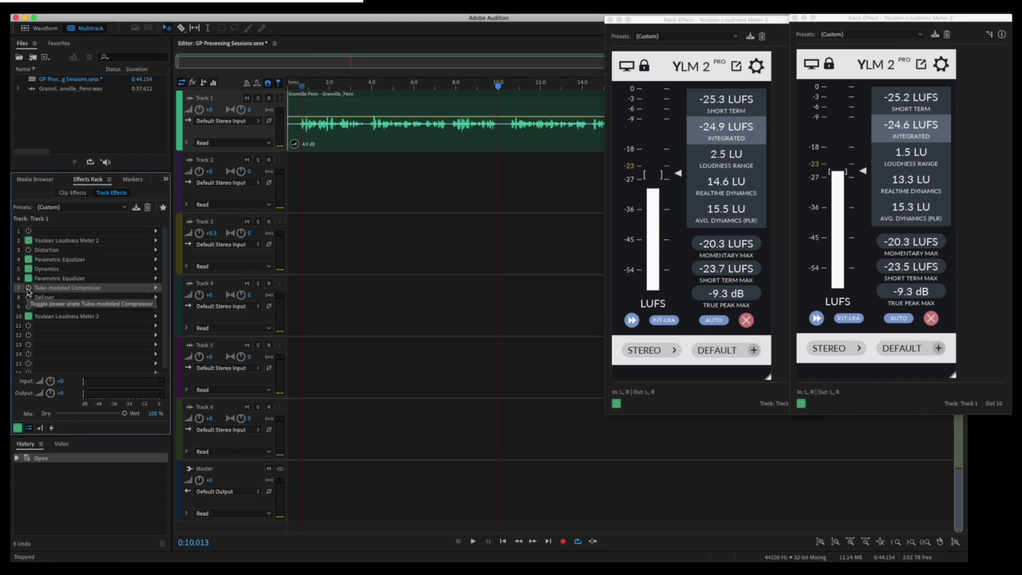
pyautogui.click(29, 288)
pyautogui.doubleClick(40, 291)
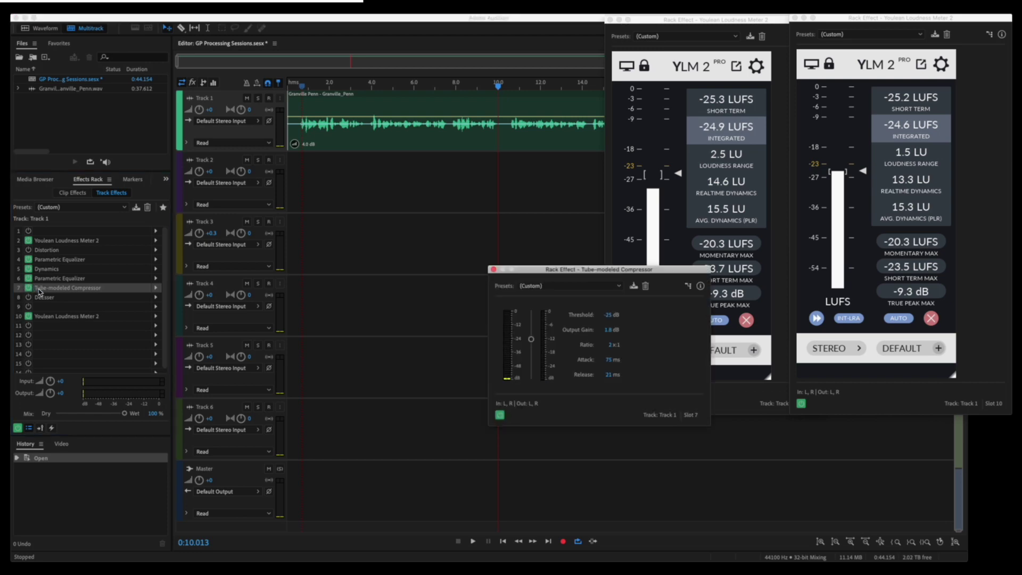
pyautogui.moveTo(585, 271); pyautogui.dragTo(468, 194)
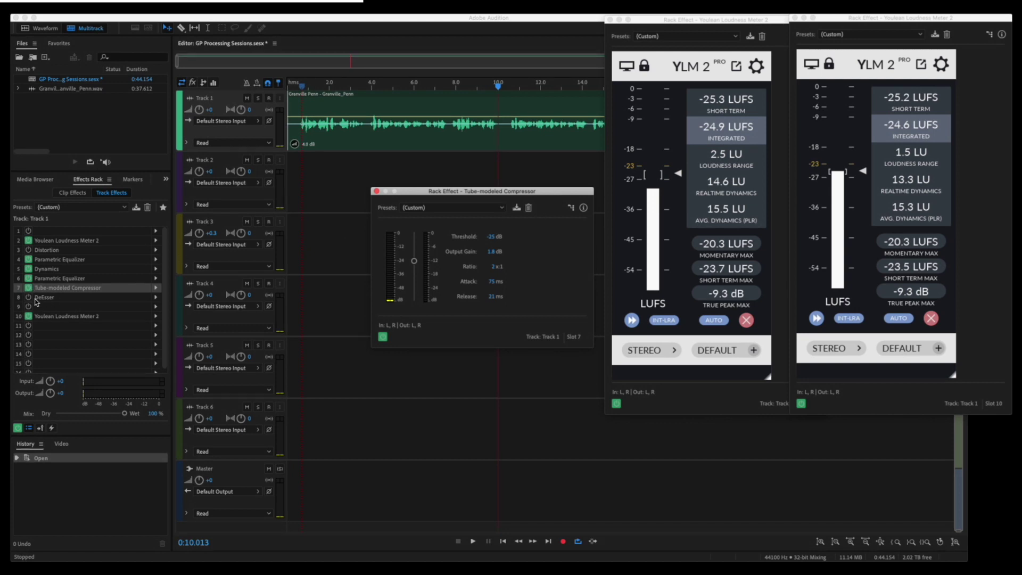
# Open the DeEsser (-34.7 dB threshold, 4150 Hz center) and position it beside the compressor window.
pyautogui.doubleClick(42, 298)
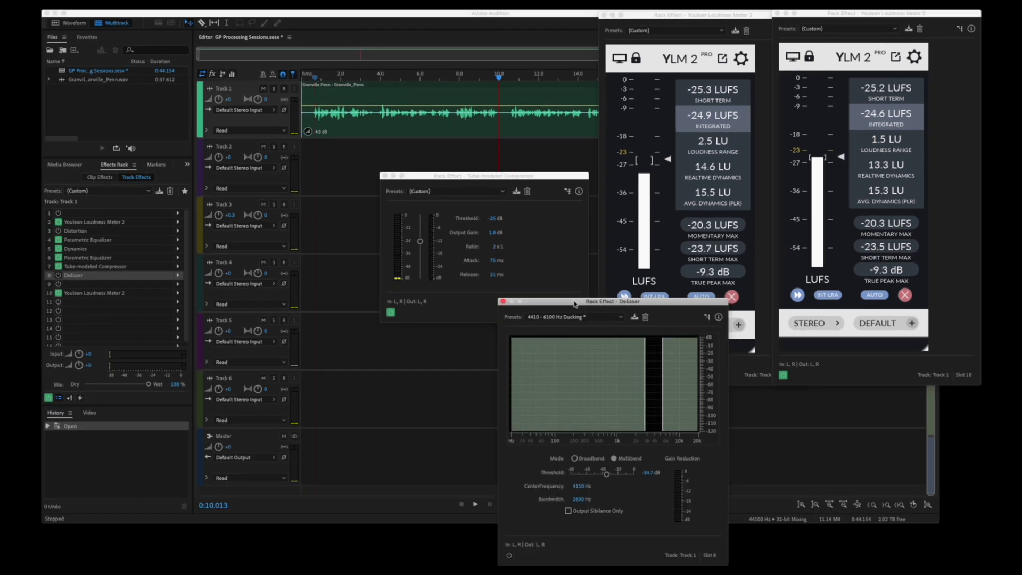
pyautogui.moveTo(575, 304); pyautogui.dragTo(402, 169)
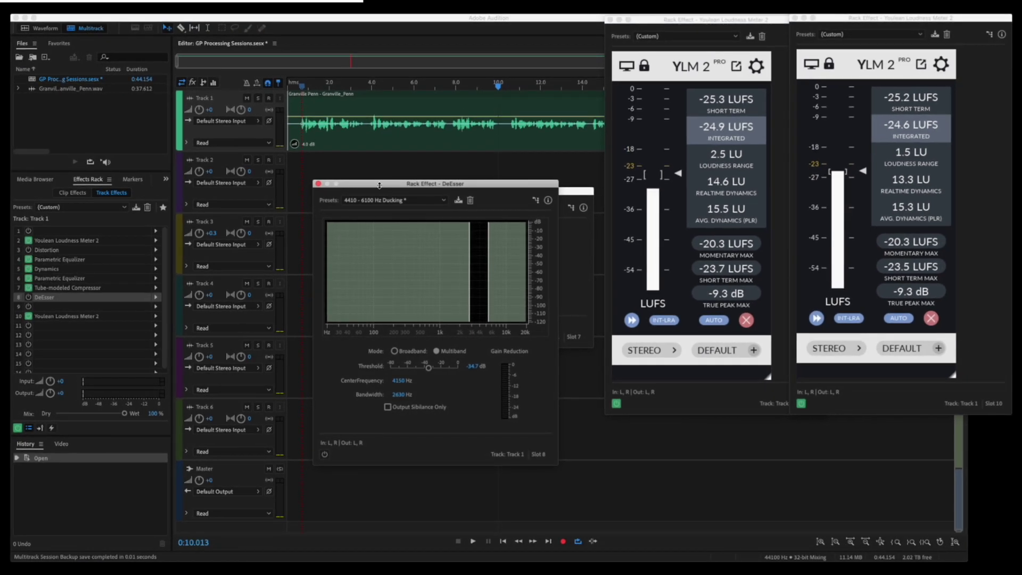
pyautogui.moveTo(357, 20); pyautogui.dragTo(414, 3)
pyautogui.moveTo(412, 176); pyautogui.dragTo(638, 168)
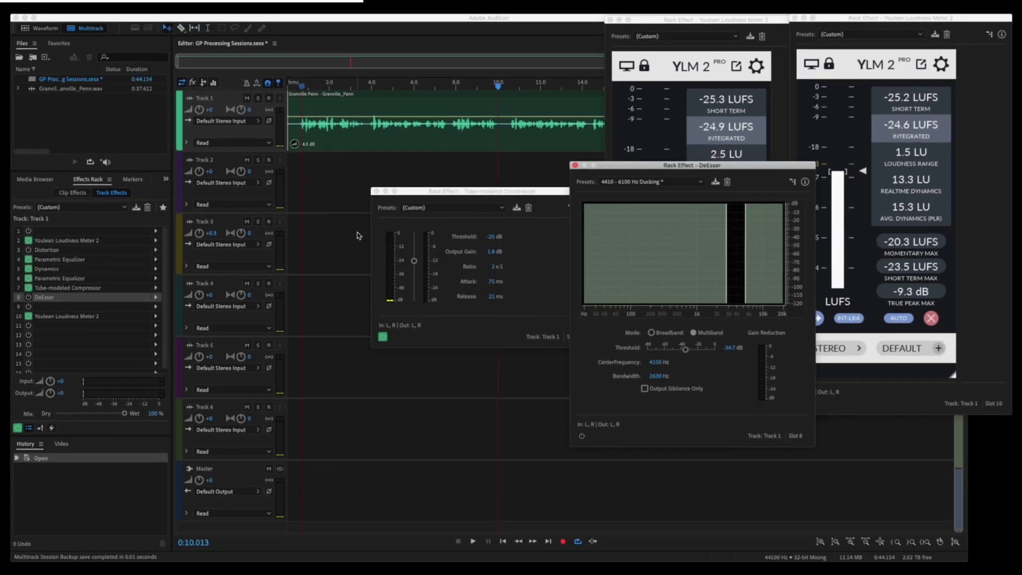
# Close the compressor and DeEsser windows, then bypass both Parametric Equalizers, Dynamics and the DeEsser.
pyautogui.click(376, 191)
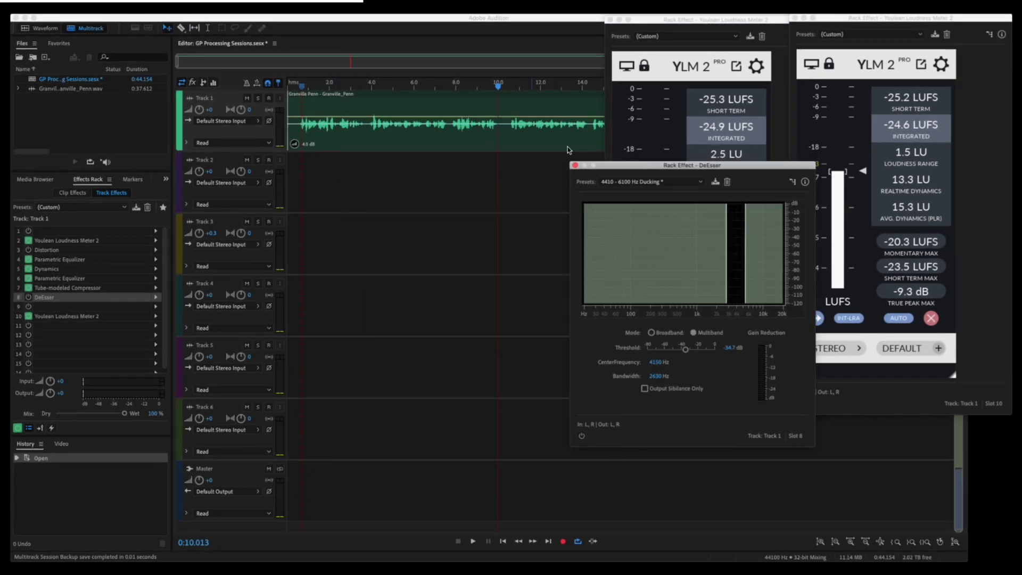
pyautogui.click(574, 165)
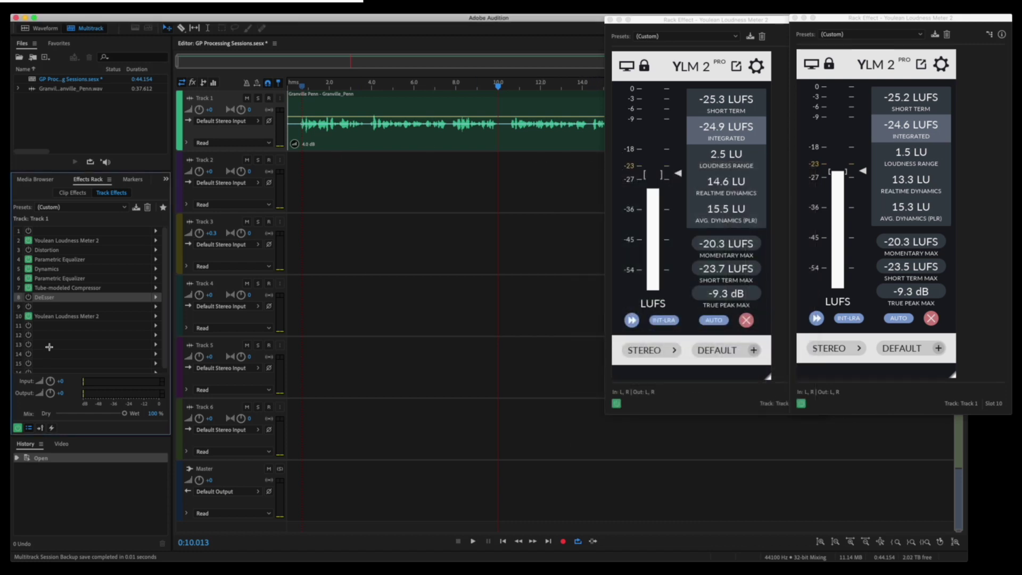
pyautogui.click(29, 297)
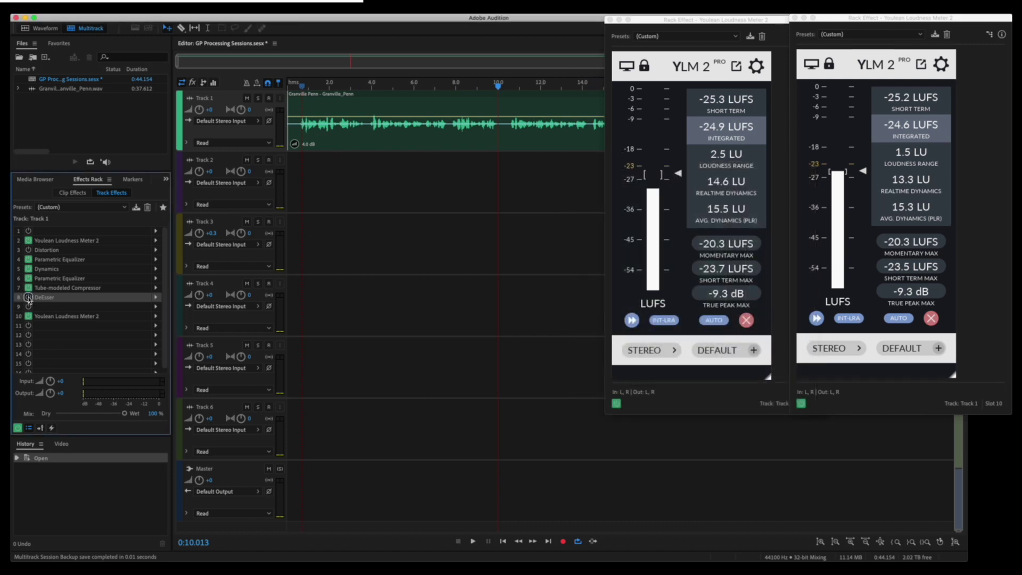
pyautogui.click(28, 269)
pyautogui.click(28, 259)
pyautogui.click(28, 278)
pyautogui.click(28, 297)
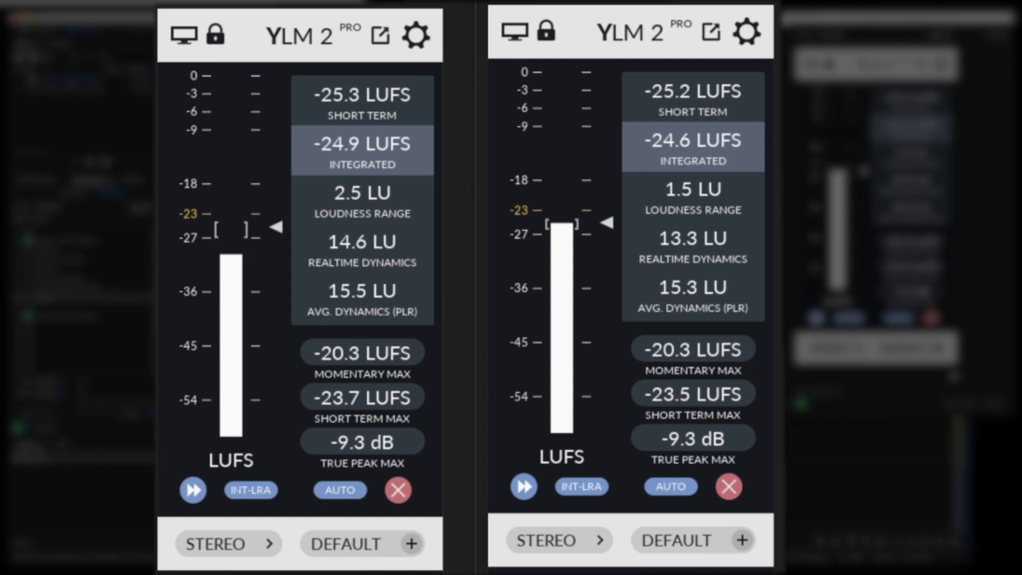
# Play the unprocessed voiceover twice to read integrated loudness (-25.0 / -24.8 LUFS).
pyautogui.press('space')
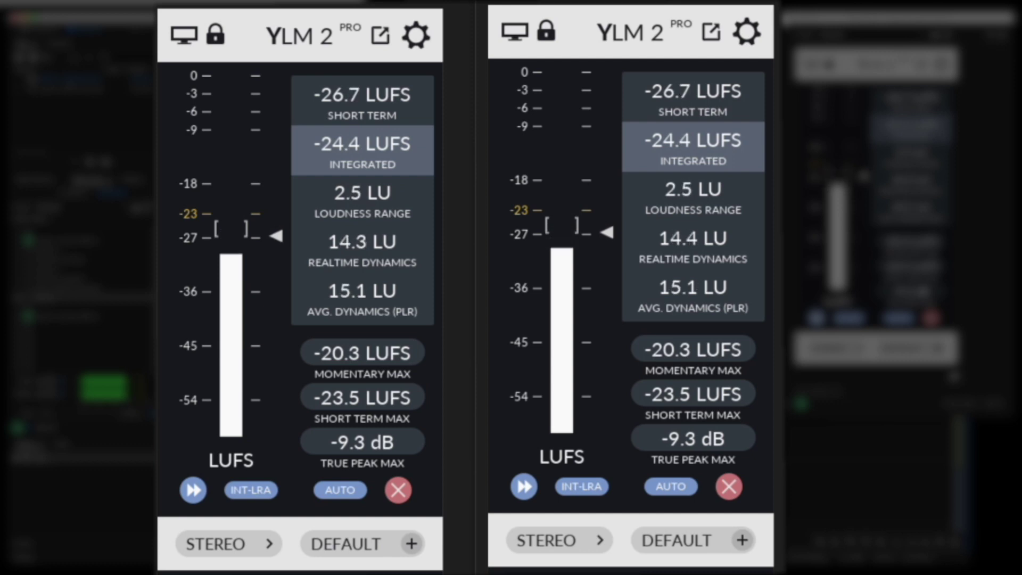
pyautogui.press('space')
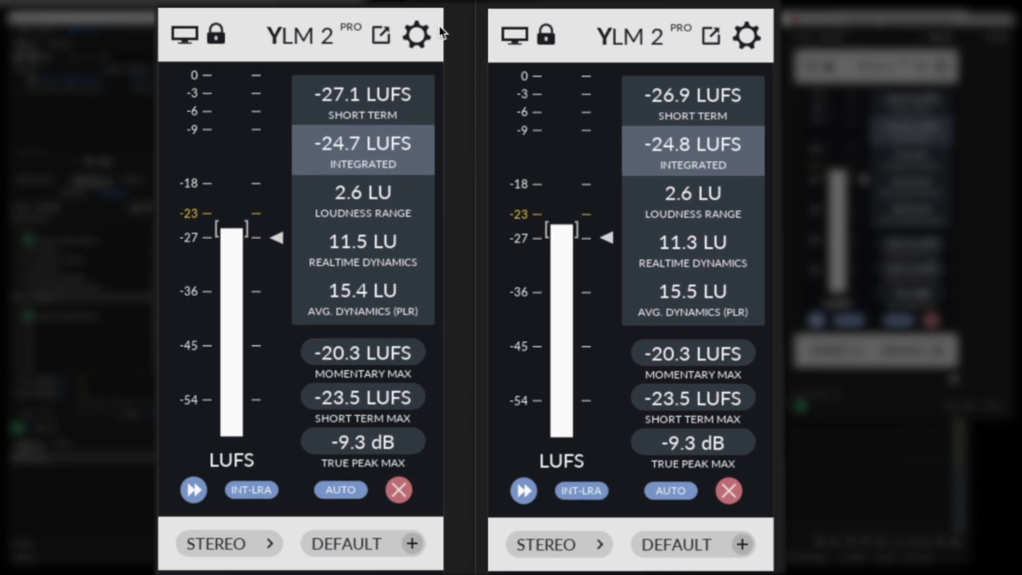
pyautogui.press('space')
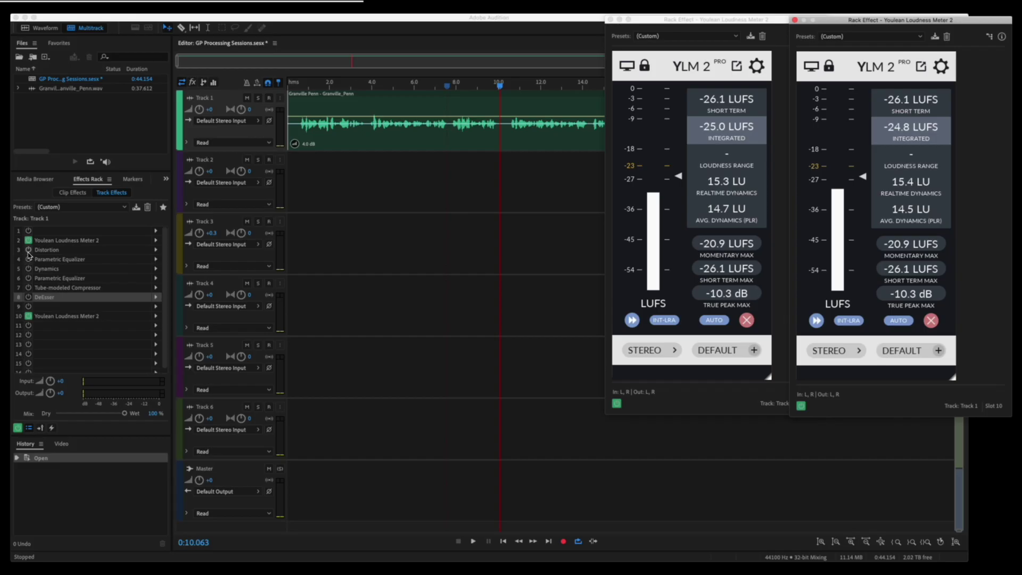
# Power slots 4–8 back on: both Parametric Equalizers, Dynamics, Tube-modeled Compressor and DeEsser.
pyautogui.click(28, 259)
pyautogui.click(28, 268)
pyautogui.click(29, 278)
pyautogui.click(28, 287)
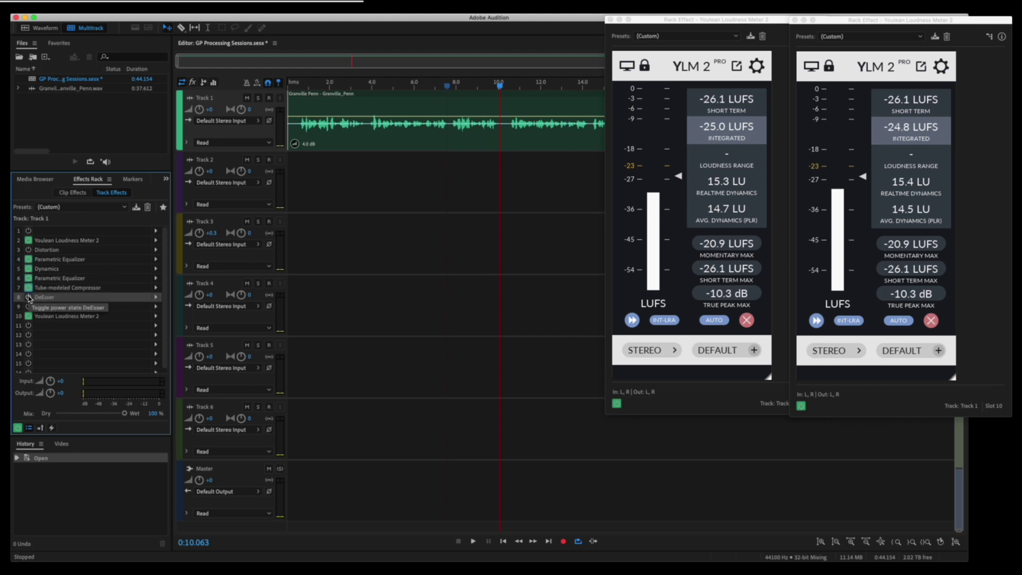
pyautogui.click(28, 297)
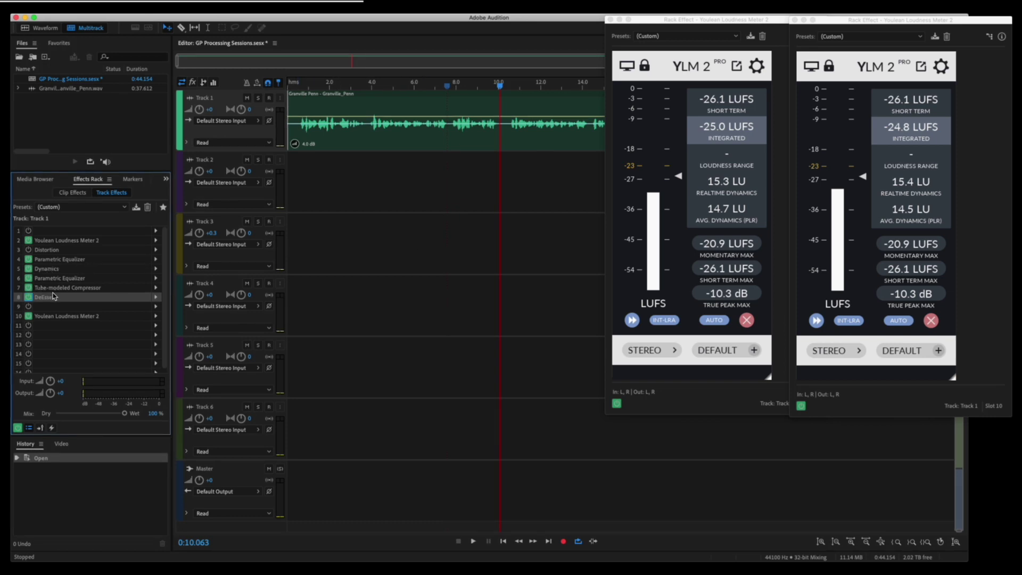
pyautogui.doubleClick(53, 288)
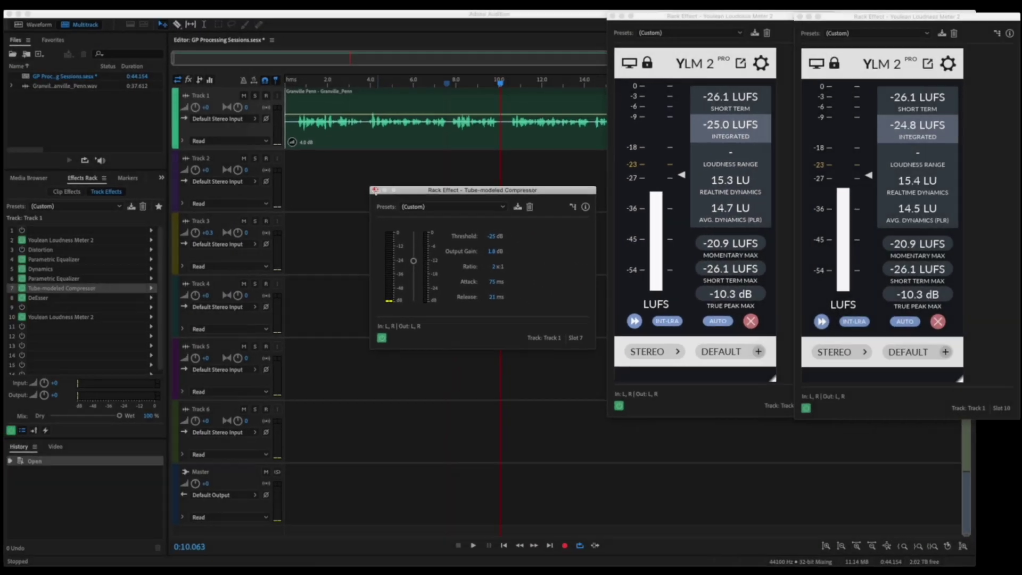
pyautogui.click(357, 177)
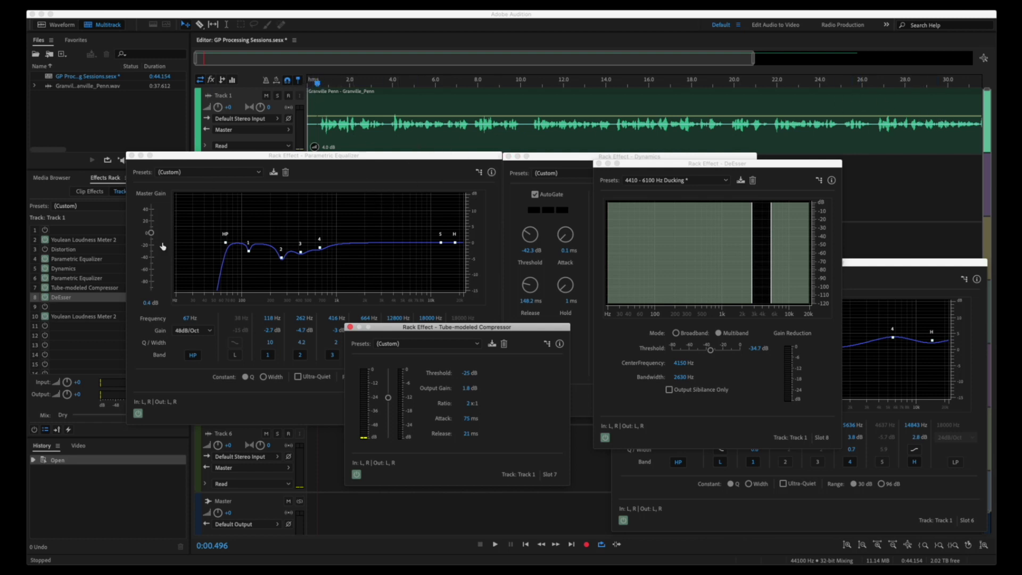
# Power off Track 1's whole effects rack and play the voiceover unprocessed.
pyautogui.click(33, 430)
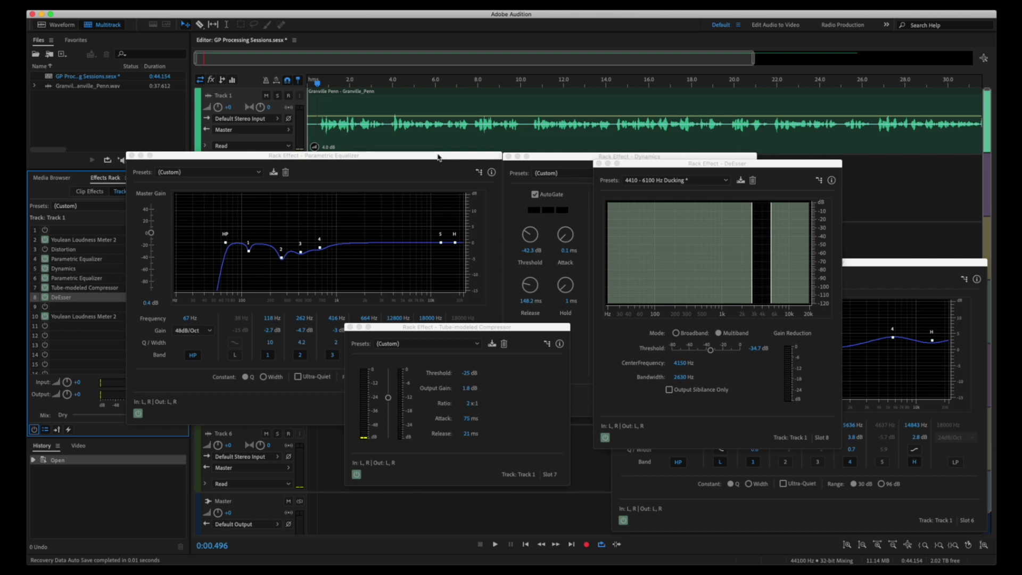
pyautogui.press('space')
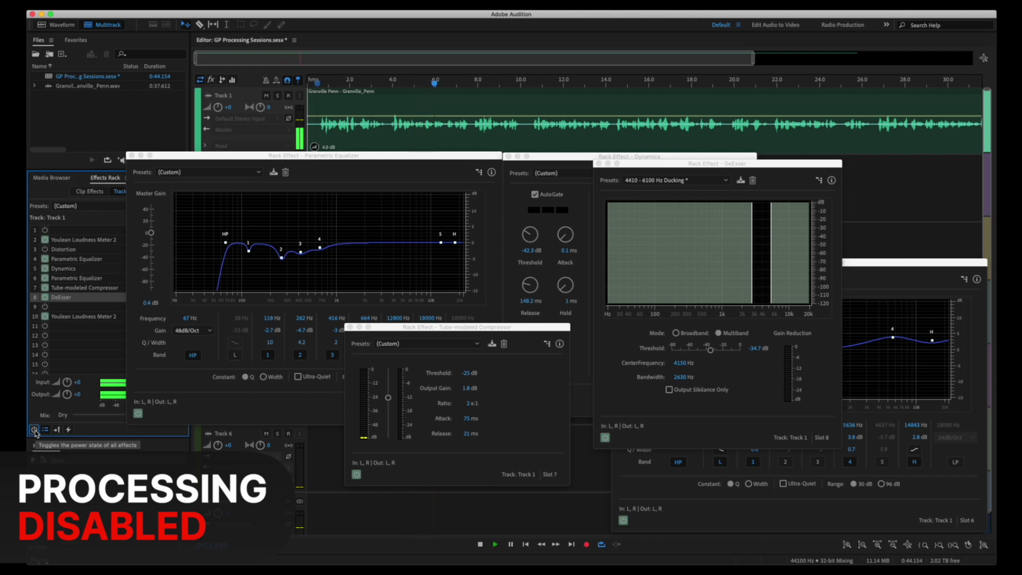
# Toggle the Effects Rack master power on, off, then on during playback, ending active.
pyautogui.click(34, 429)
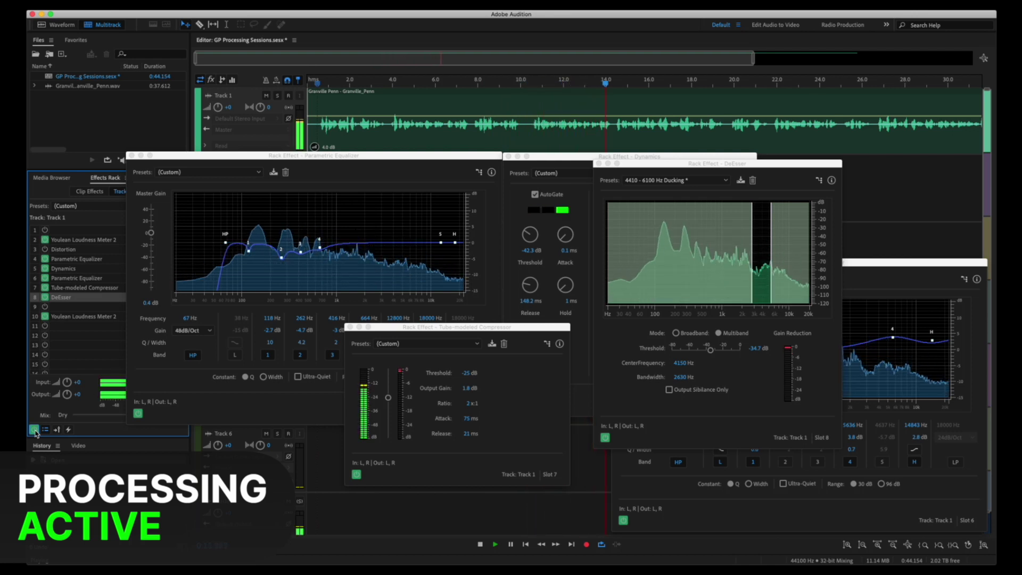
pyautogui.click(34, 430)
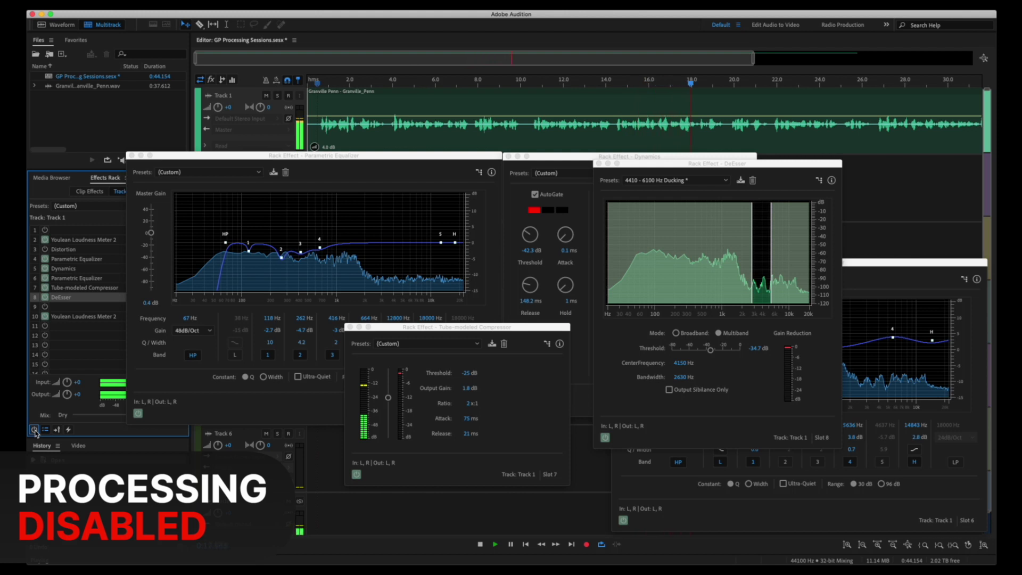
pyautogui.click(34, 430)
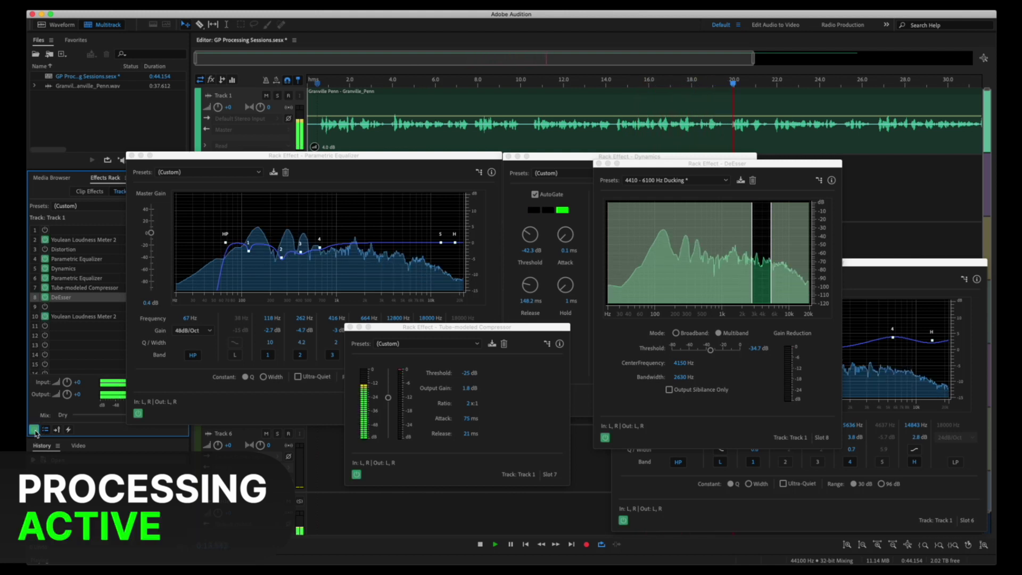